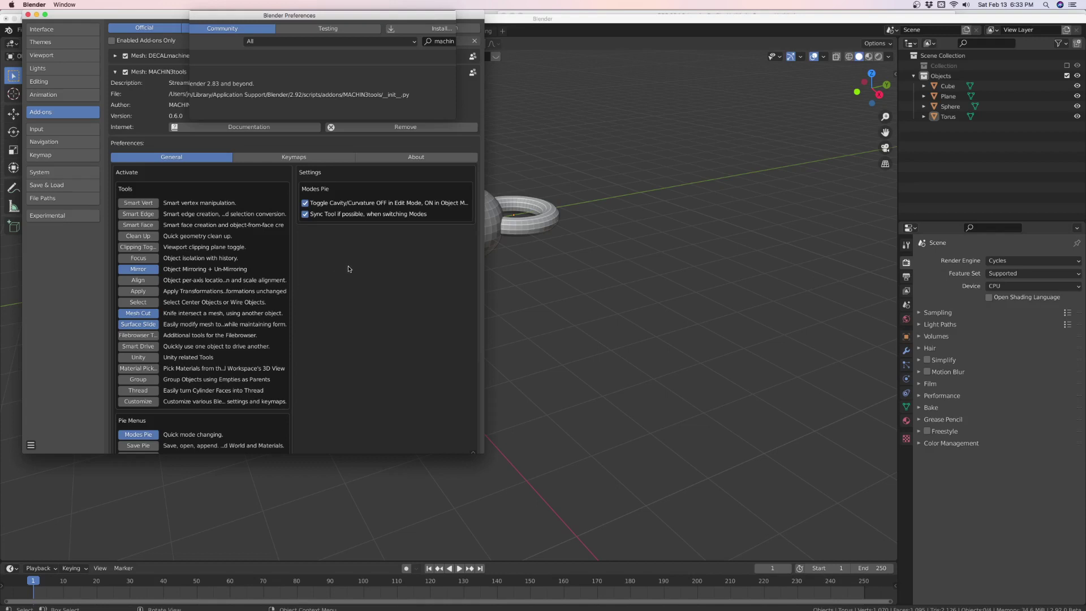
Step: Slice the cube with the plane using MACHIN3tools Mesh Cut, leaving Cube, Sphere and Torus
{"action": "left_click", "coordinate": [556, 20]}
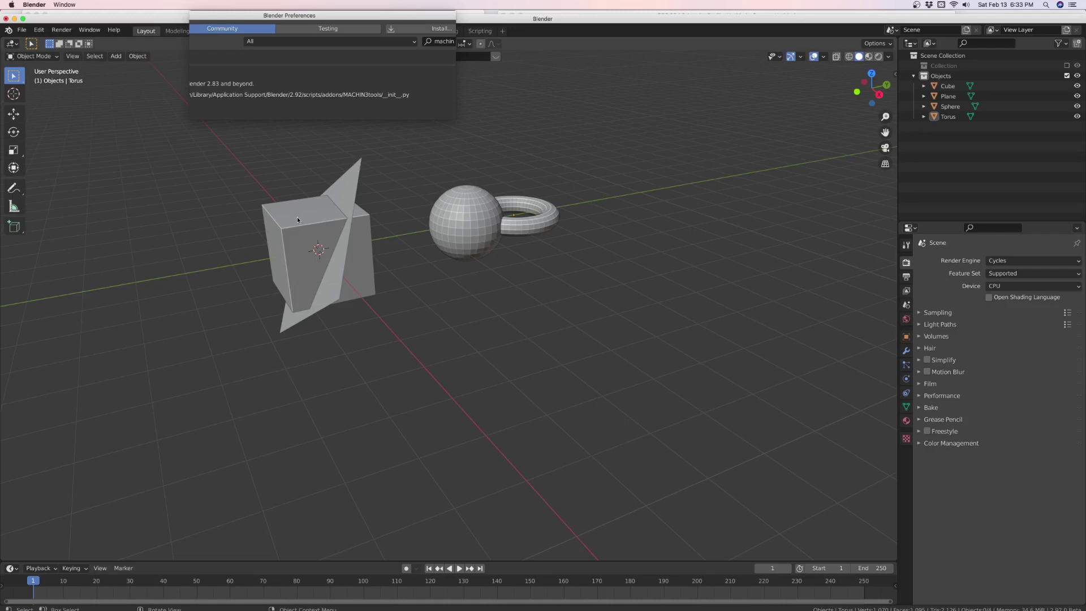
{"action": "left_click", "coordinate": [357, 178]}
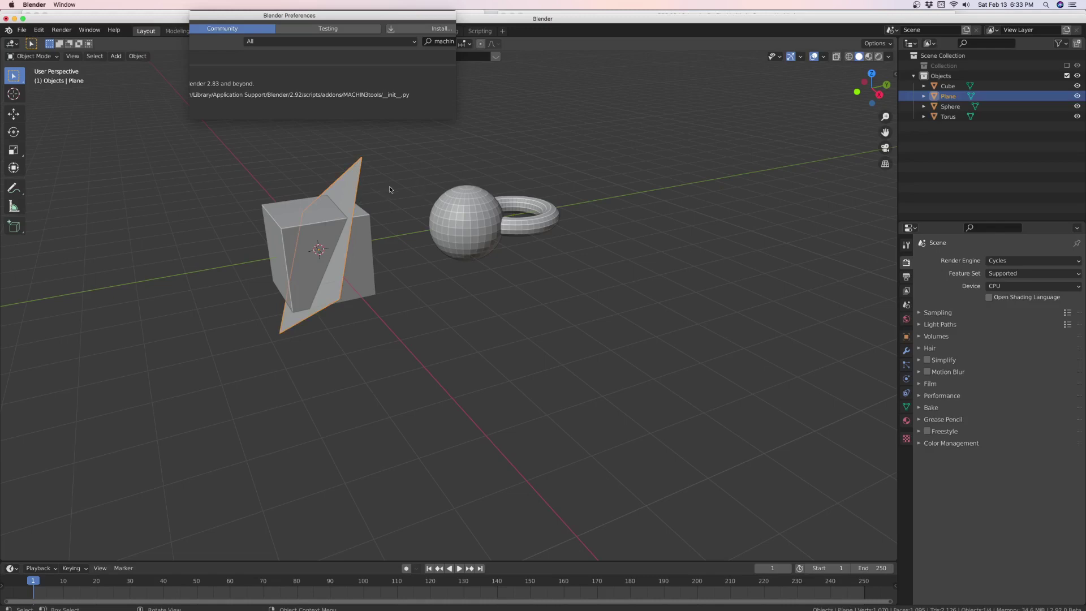
{"action": "left_click", "coordinate": [288, 211], "text": "shift"}
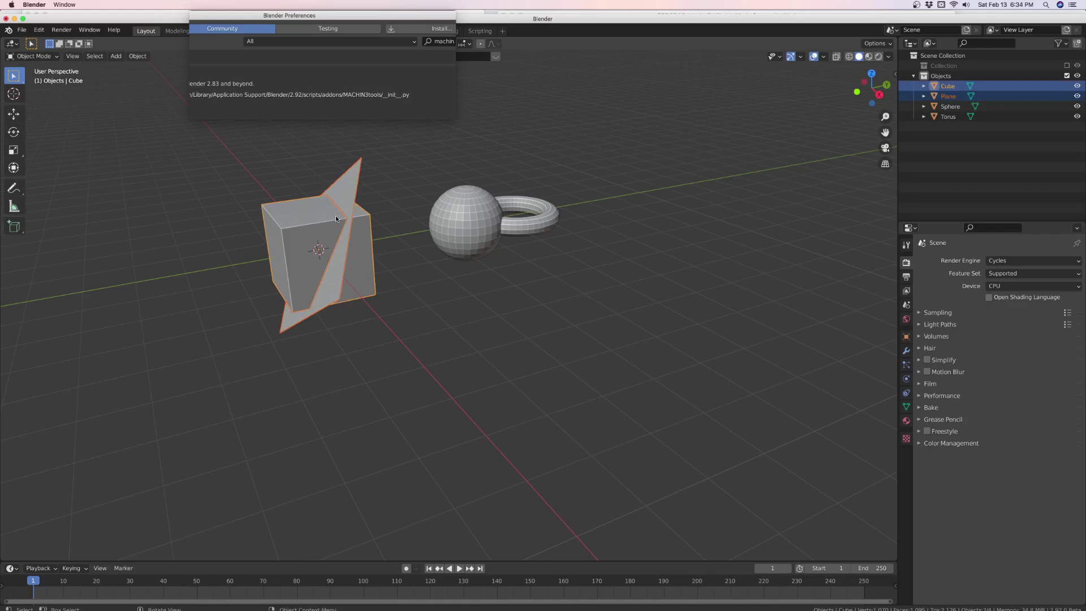
{"action": "right_click", "coordinate": [402, 176]}
{"action": "mouse_move", "coordinate": [402, 176]}
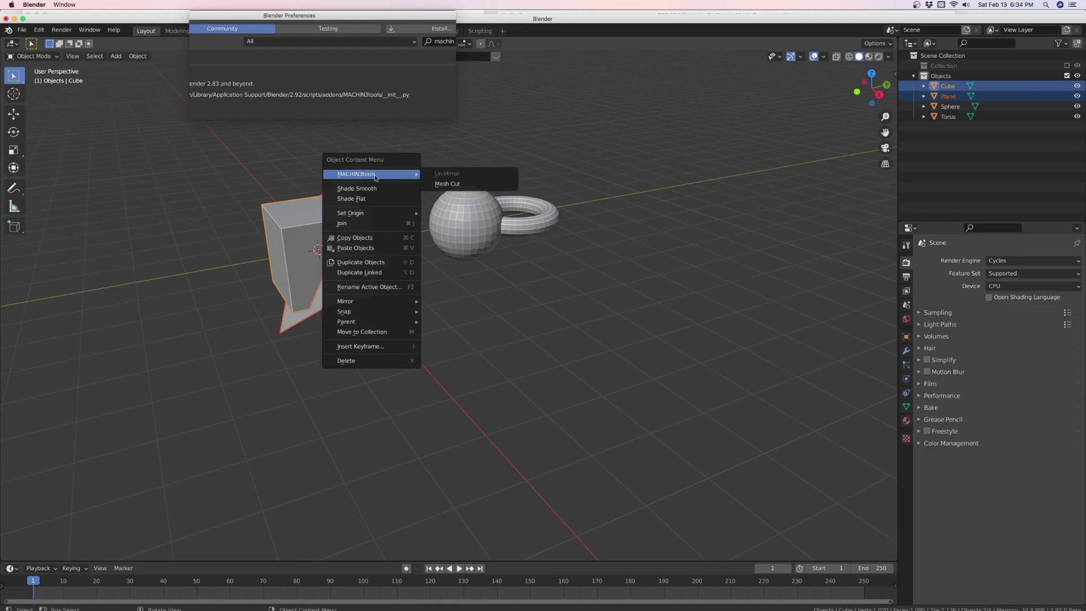
{"action": "left_click", "coordinate": [444, 184]}
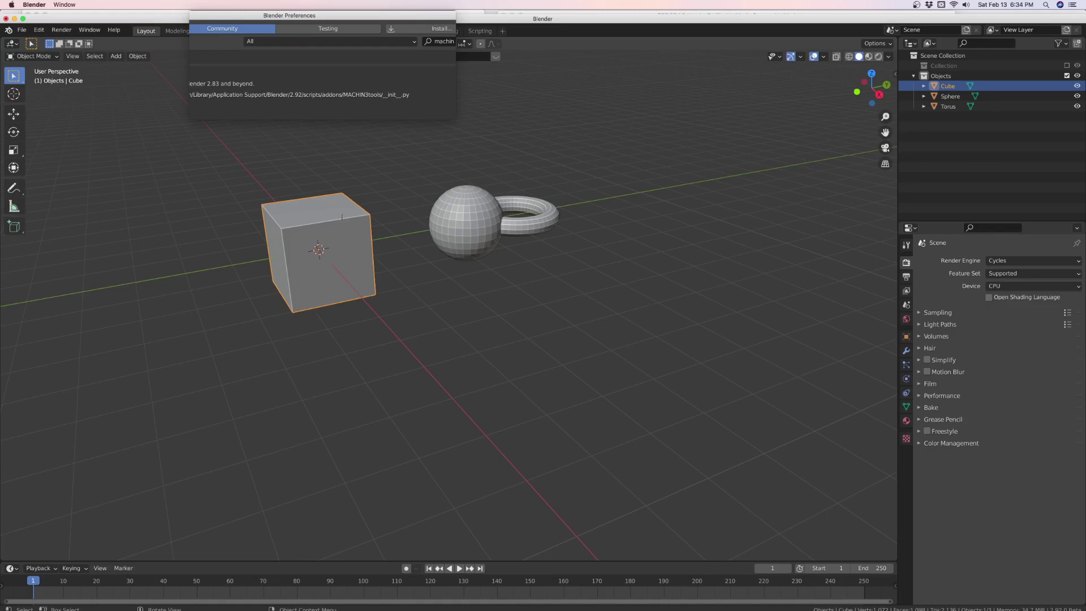
Step: Switch the cube into Edit Mode with vertex selection
{"action": "key", "text": "Tab"}
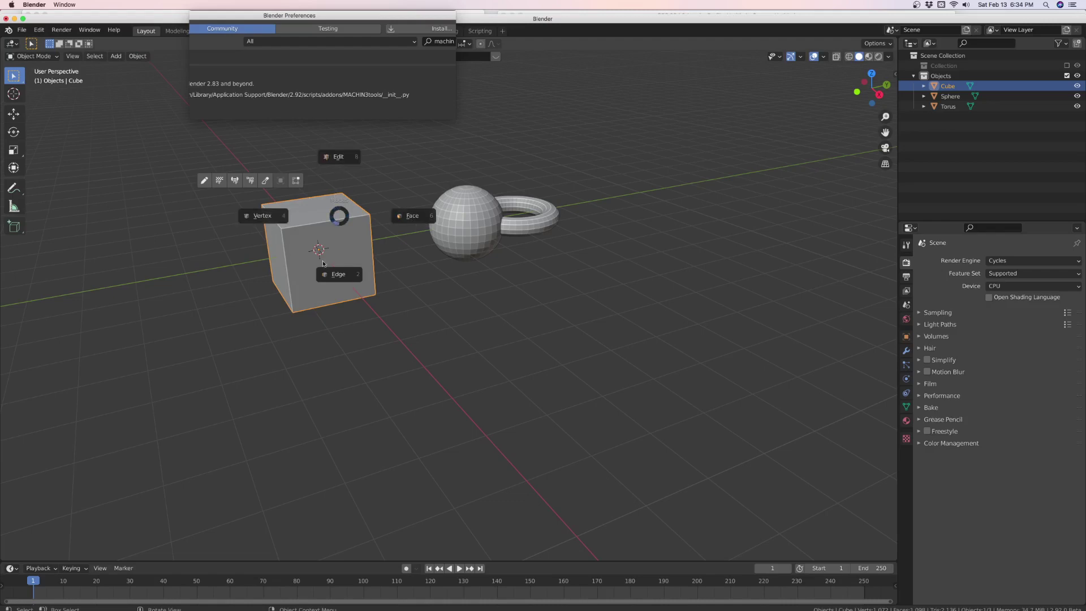
{"action": "left_click", "coordinate": [345, 275]}
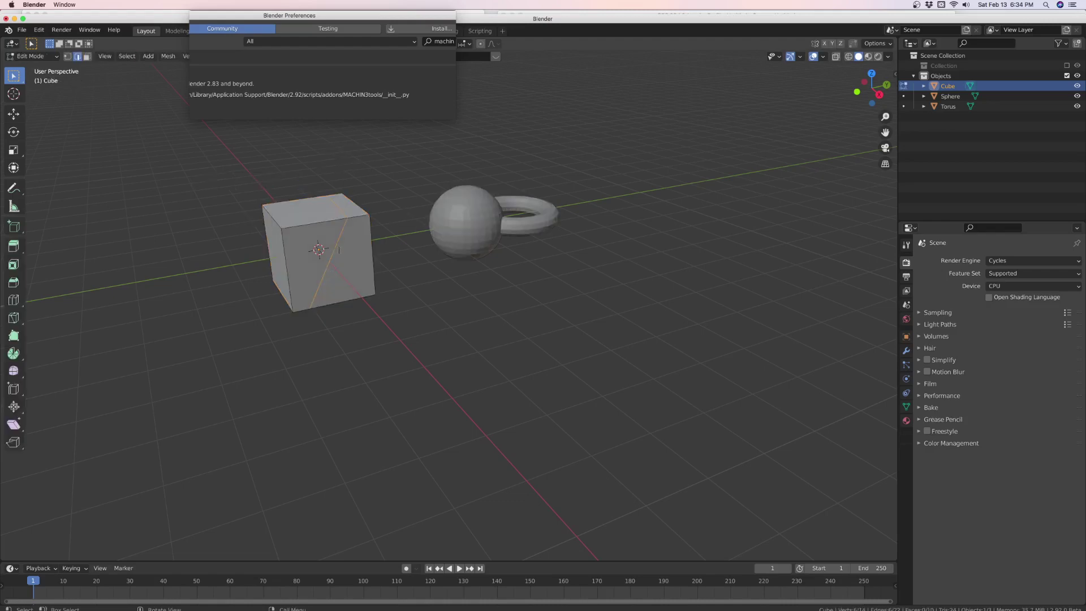
{"action": "key", "text": "Tab"}
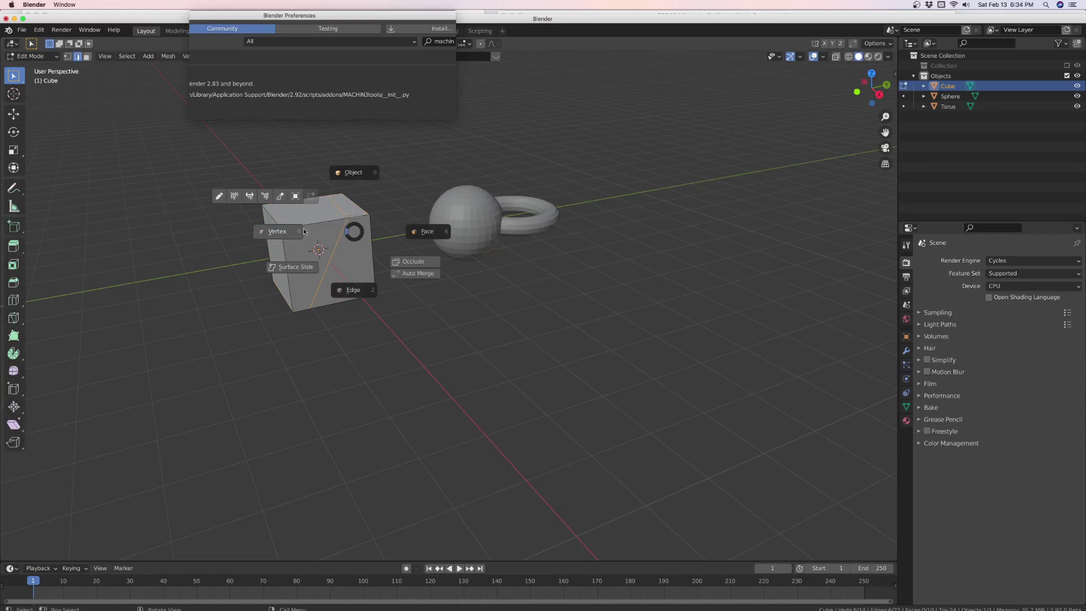
{"action": "left_click", "coordinate": [303, 229]}
Step: Orbit and zoom around the cube to inspect the new cut edges, deselecting them
{"action": "middle_click_drag", "start_coordinate": [356, 223], "coordinate": [327, 194]}
{"action": "scroll", "coordinate": [334, 195], "scroll_direction": "up", "scroll_amount": 5}
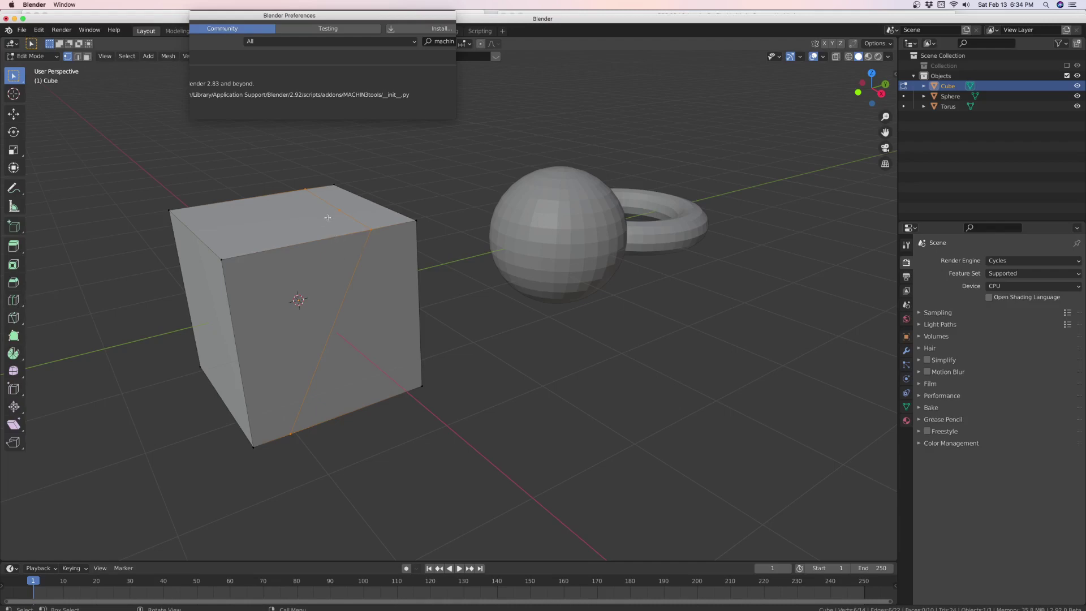
{"action": "middle_click_drag", "start_coordinate": [347, 238], "coordinate": [285, 243]}
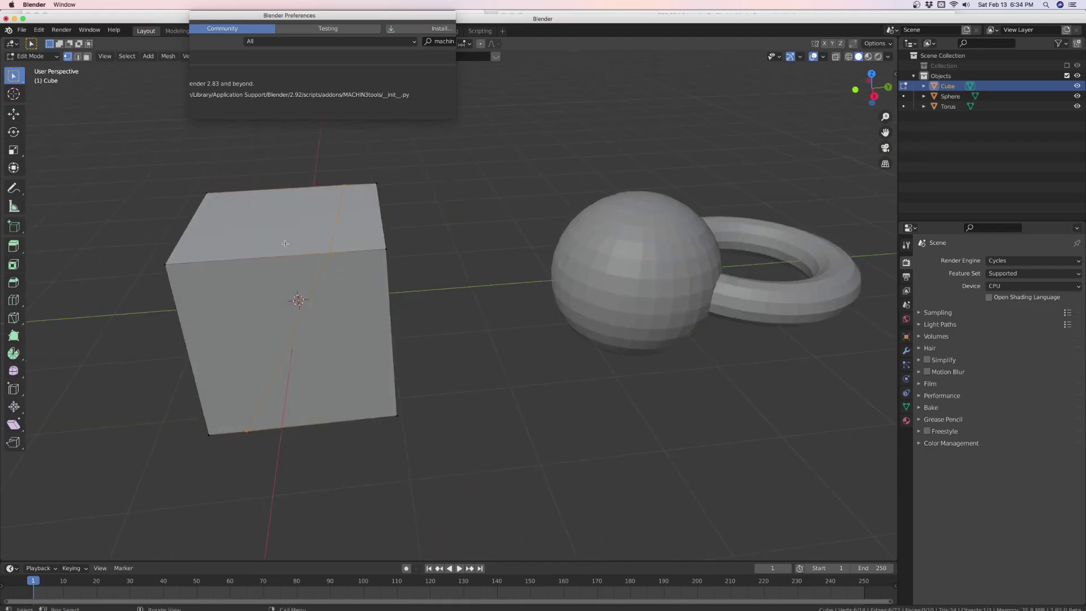
{"action": "key", "text": "Return"}
{"action": "key", "text": "k"}
{"action": "key", "text": "Escape"}
{"action": "scroll", "coordinate": [311, 204], "scroll_direction": "down", "scroll_amount": 3}
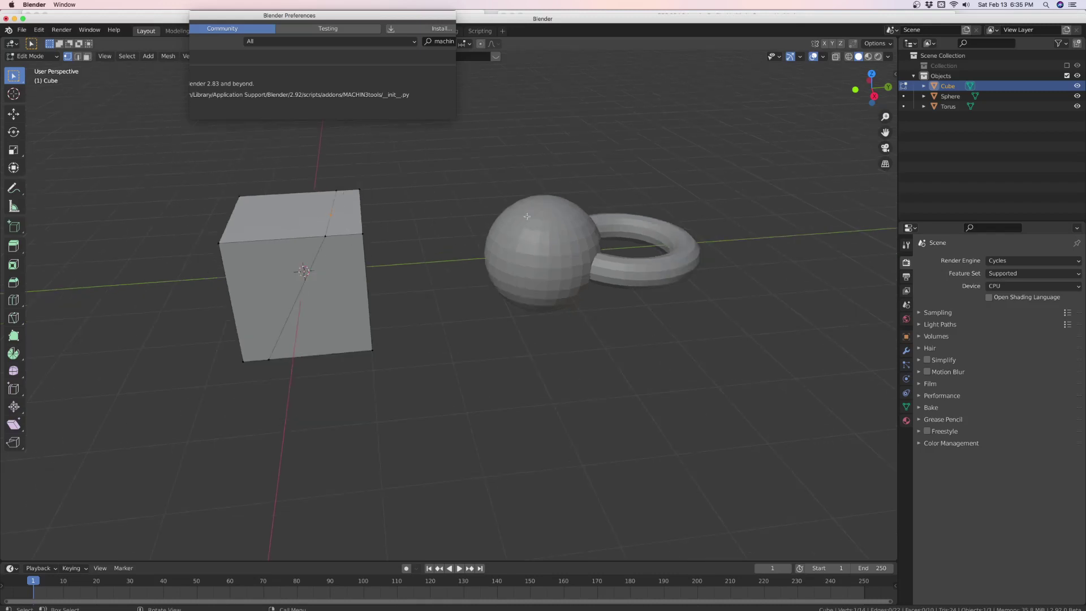
Step: Back in Object Mode, cut the sphere with the torus via MACHIN3tools Mesh Cut
{"action": "key", "text": "Tab"}
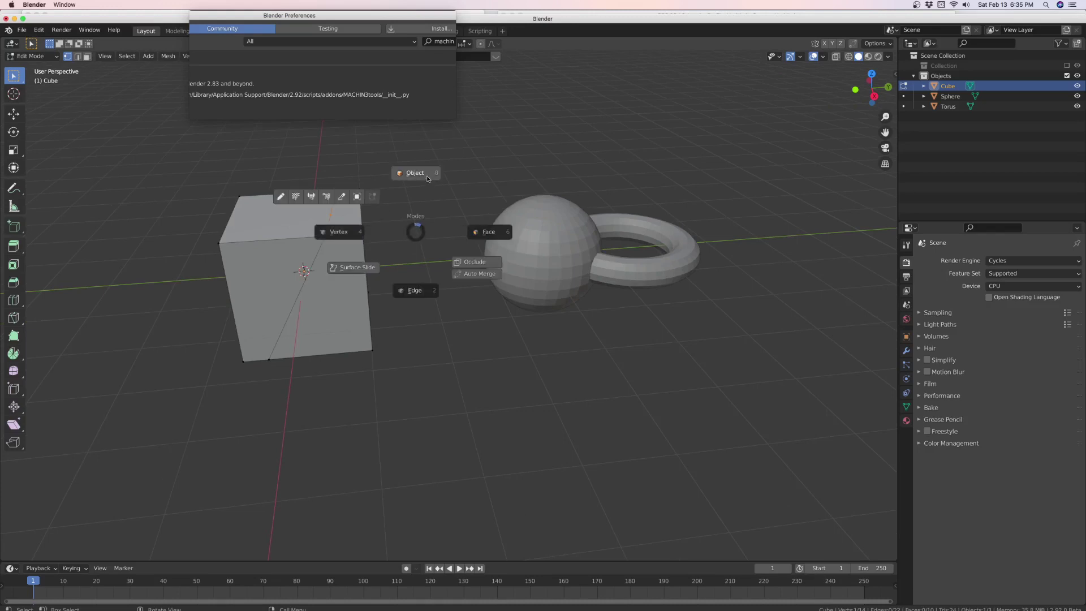
{"action": "left_click", "coordinate": [427, 176]}
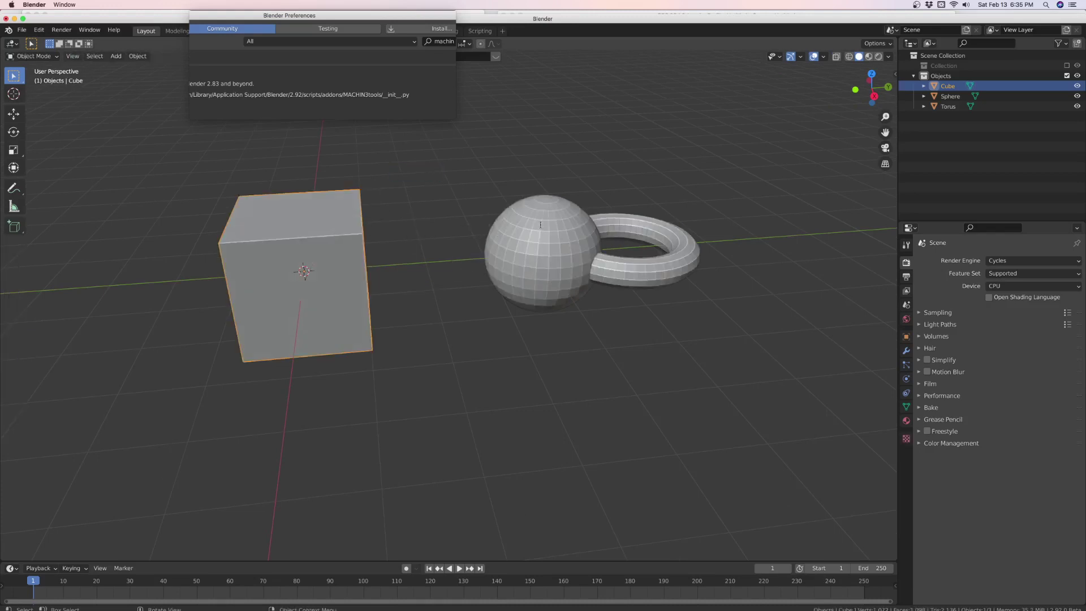
{"action": "left_click", "coordinate": [664, 263]}
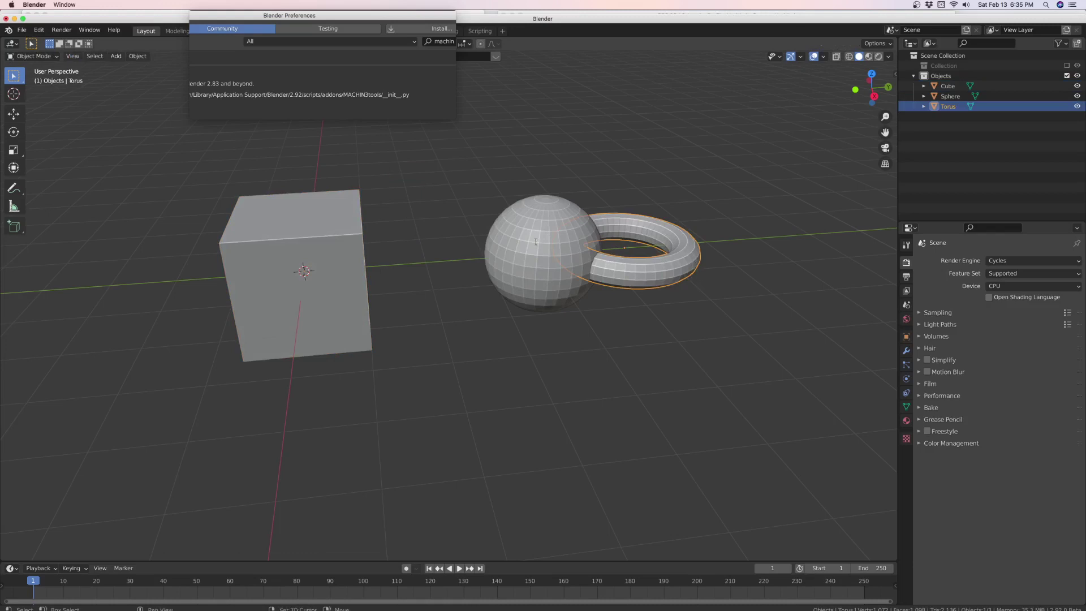
{"action": "left_click", "coordinate": [515, 216], "text": "shift"}
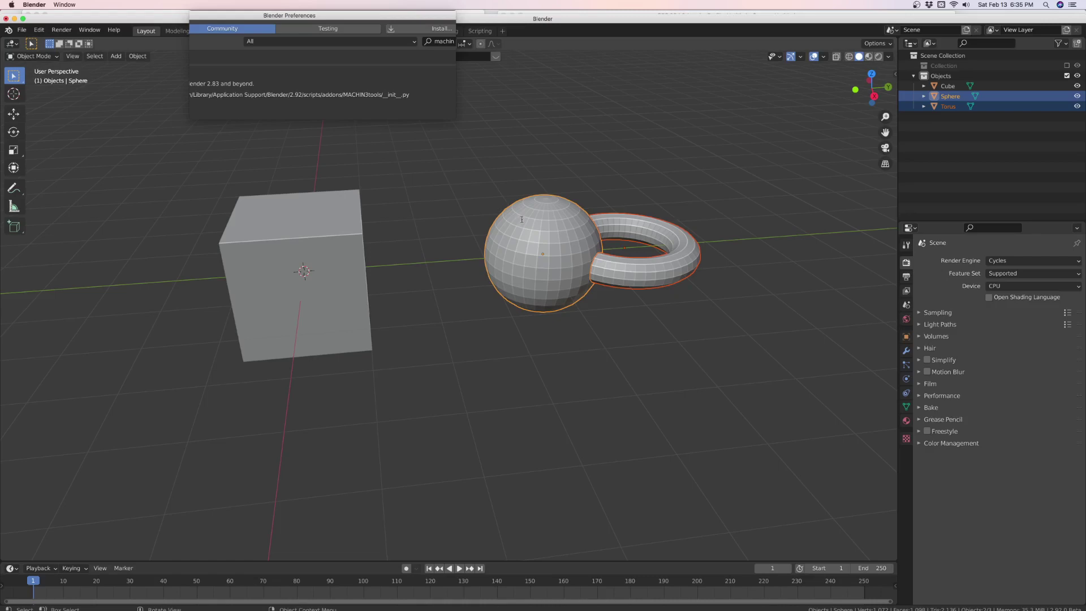
{"action": "right_click", "coordinate": [590, 164]}
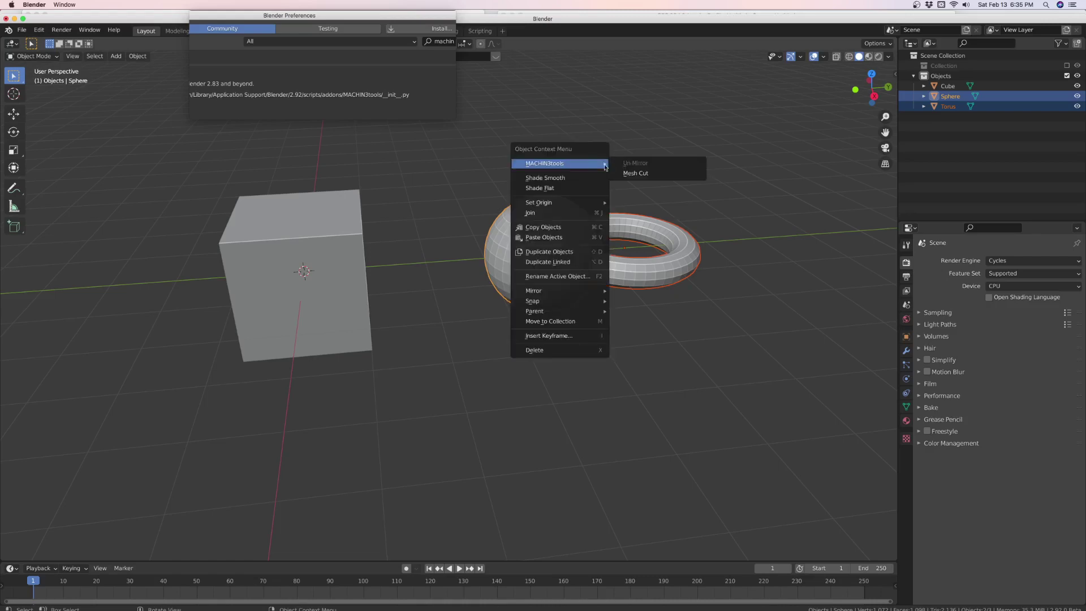
{"action": "left_click", "coordinate": [631, 174]}
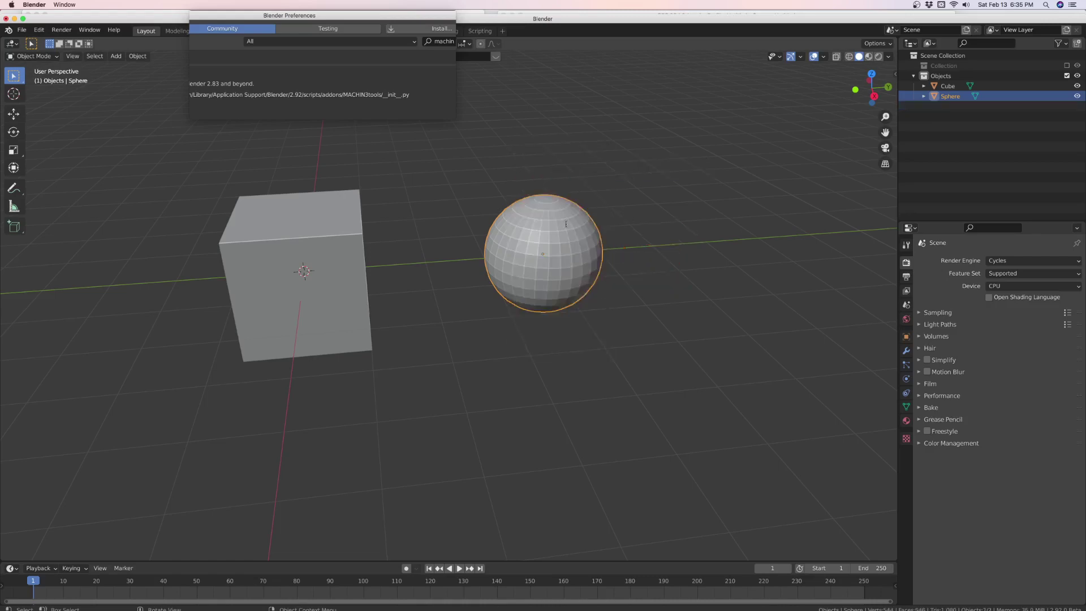
Step: Put the sphere in Edit Mode and orbit around its torus-made ring cut loops
{"action": "key", "text": "Tab"}
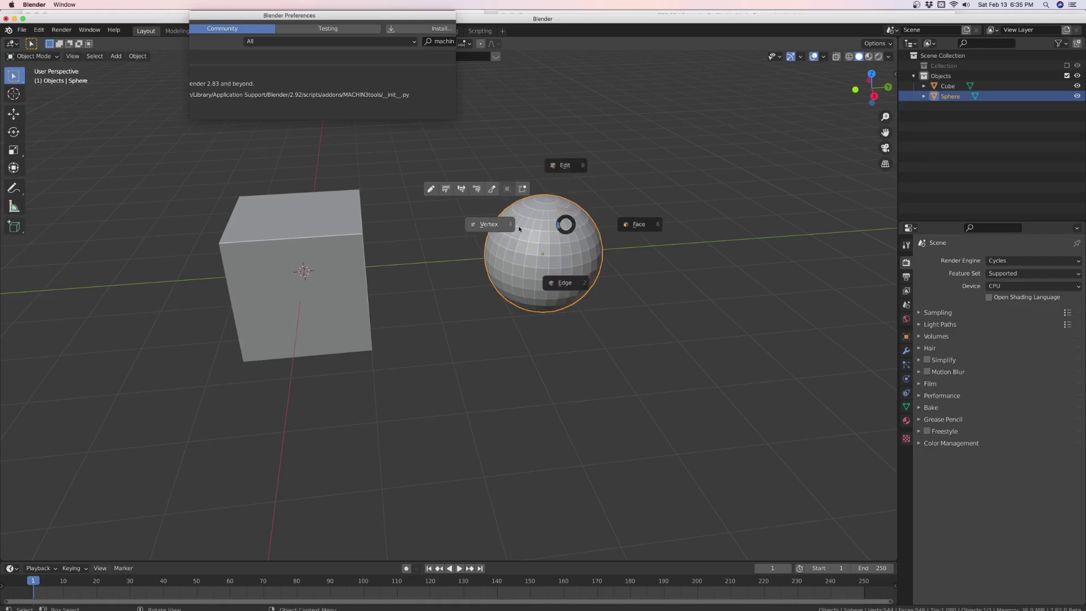
{"action": "left_click", "coordinate": [508, 222]}
{"action": "middle_click_drag", "start_coordinate": [543, 255], "coordinate": [600, 246]}
{"action": "scroll", "coordinate": [552, 229], "scroll_direction": "up", "scroll_amount": 6}
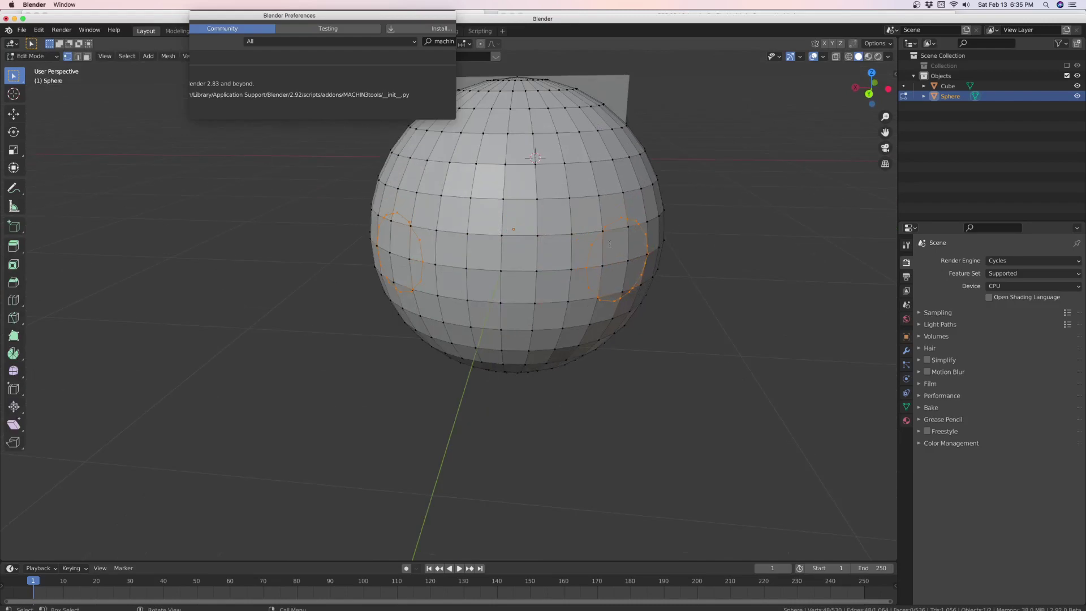
{"action": "middle_click_drag", "start_coordinate": [531, 237], "coordinate": [670, 253]}
{"action": "scroll", "coordinate": [564, 221], "scroll_direction": "up", "scroll_amount": 5}
{"action": "scroll", "coordinate": [670, 253], "scroll_direction": "down", "scroll_amount": 6}
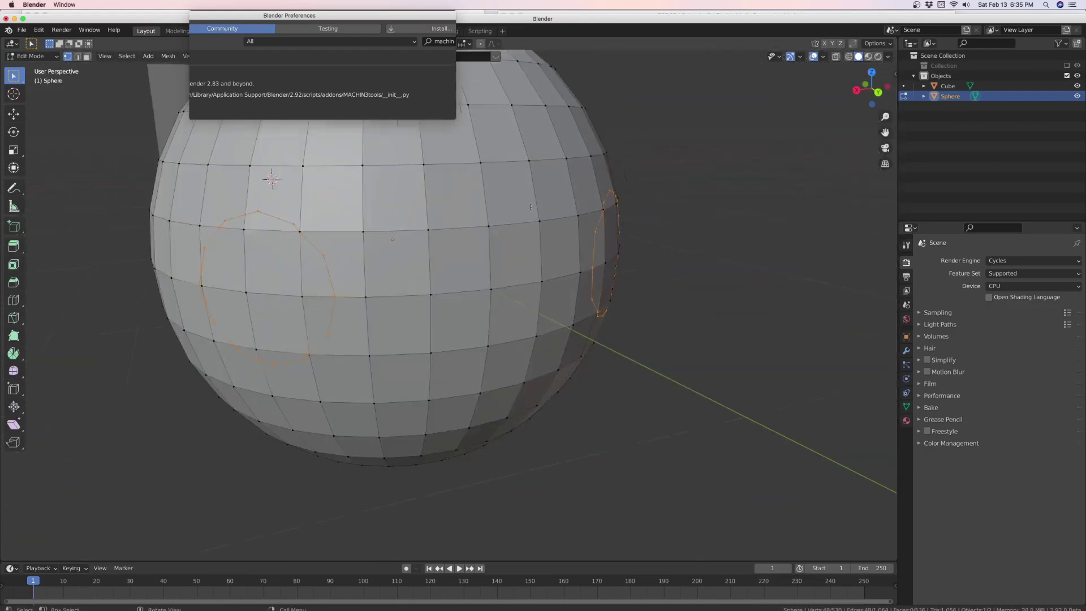
{"action": "middle_click_drag", "start_coordinate": [566, 248], "coordinate": [449, 278]}
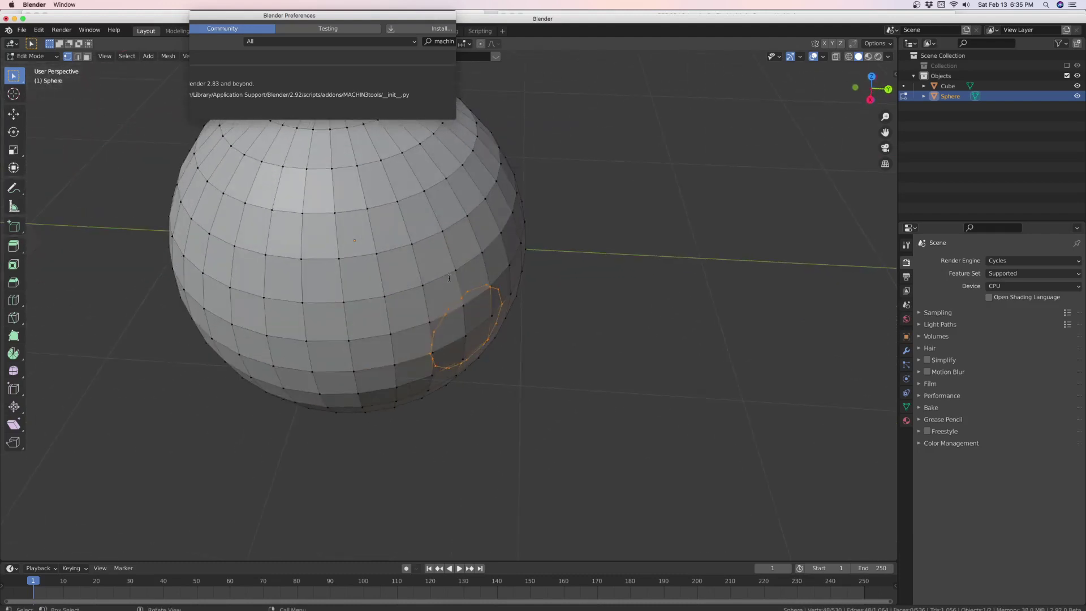